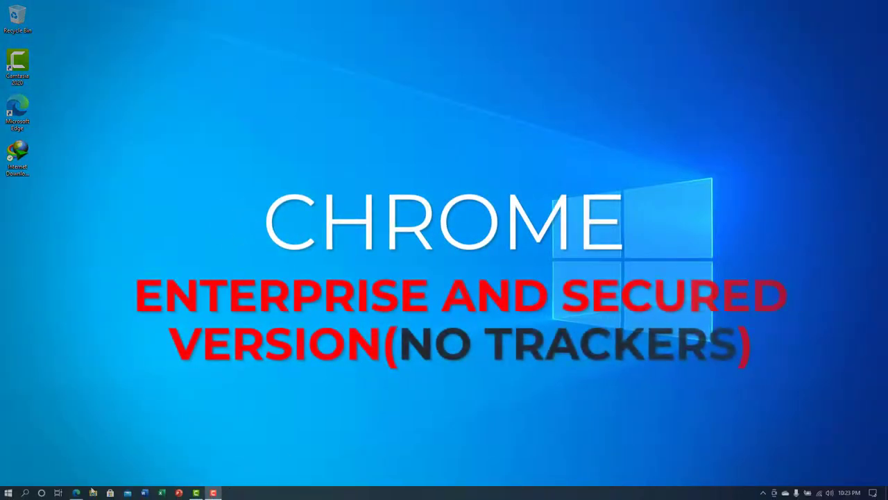
- Restore the browser window showing the Chrome Enterprise download page from the taskbar
mouse_move(76, 492)
click(86, 470)
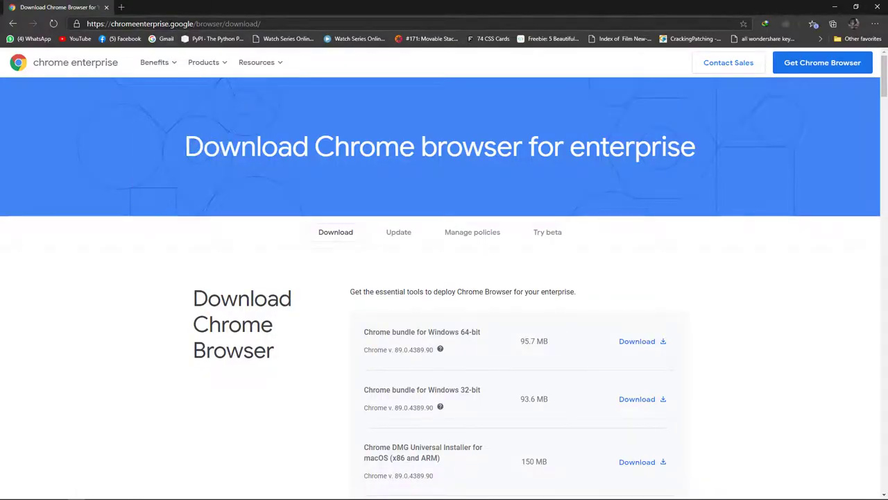
key(ctrl+l)
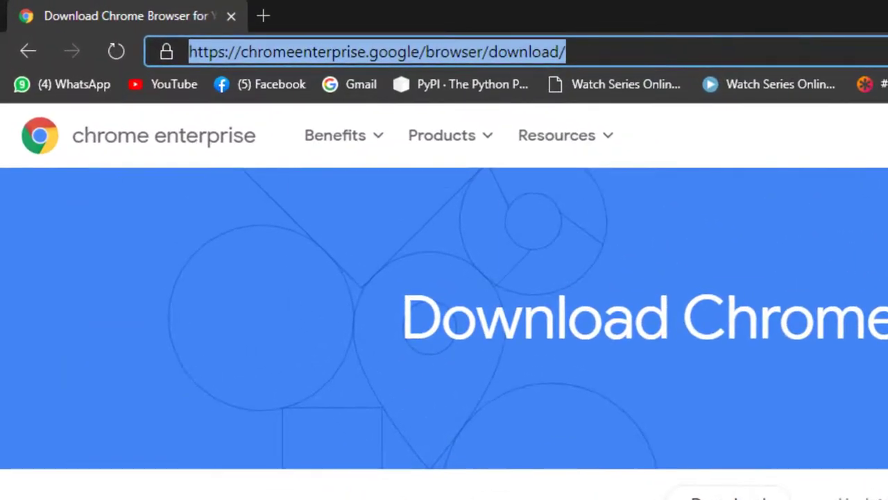
click(419, 338)
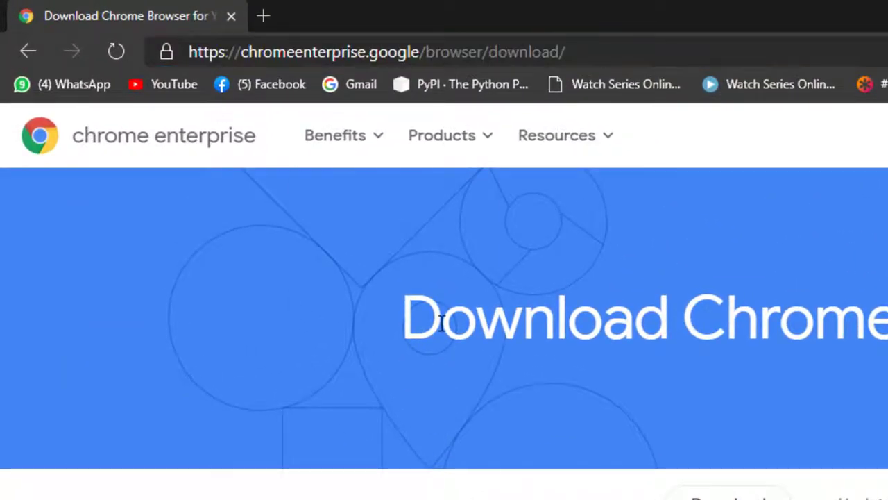
scroll(468, 468, down, 3)
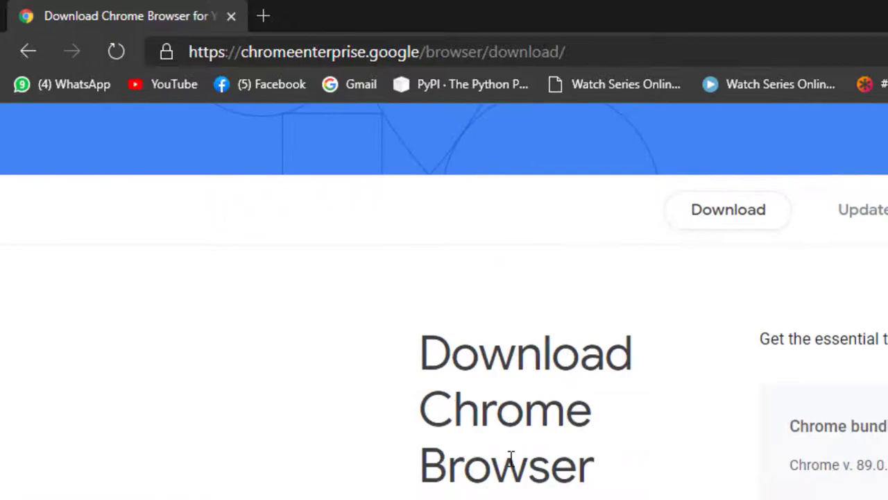
drag(552, 300, 732, 298)
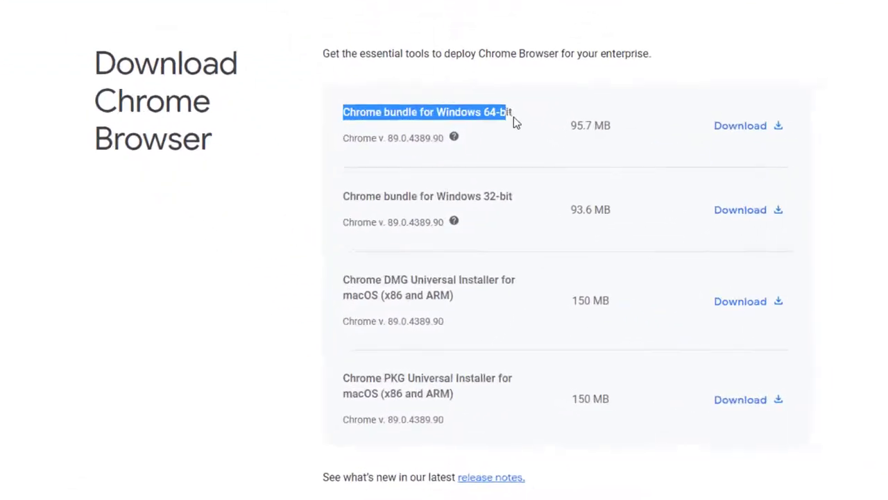
click(732, 300)
mouse_move(472, 88)
mouse_down()
mouse_move(333, 91)
mouse_move(339, 87)
mouse_up()
click(299, 91)
scroll(299, 91, up, 3)
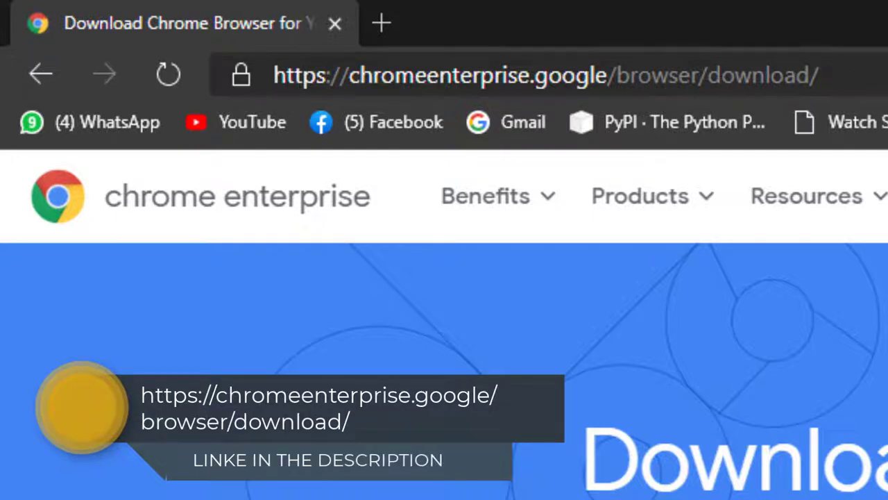
scroll(444, 347, down, 3)
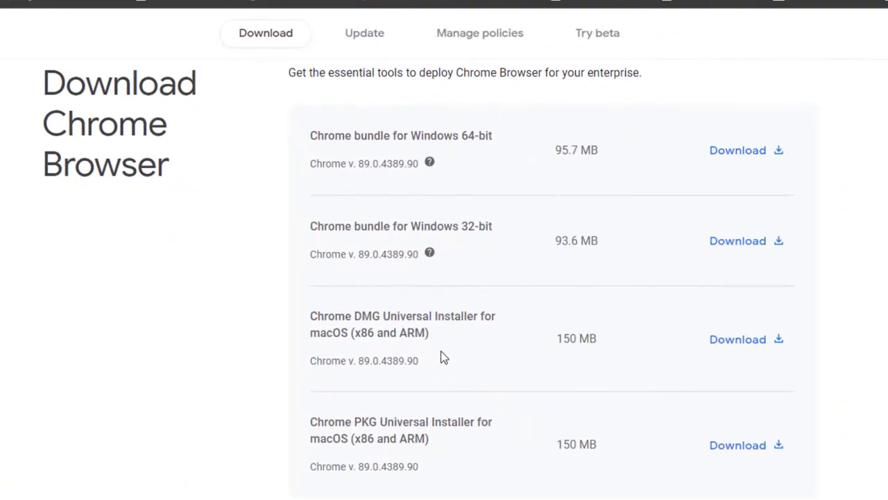
drag(441, 338, 311, 317)
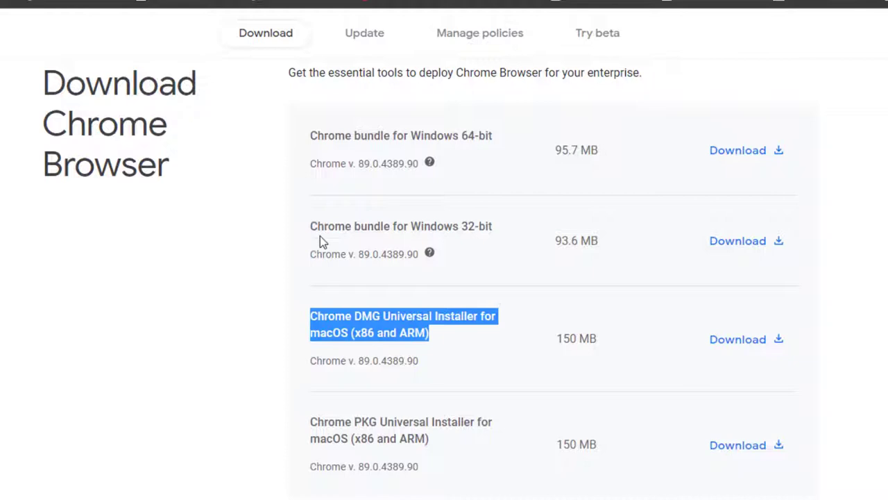
drag(312, 226, 495, 222)
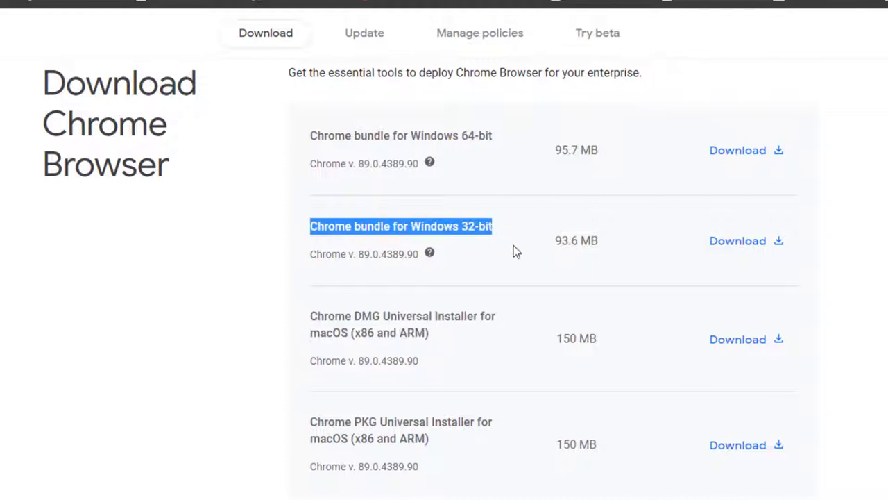
click(482, 226)
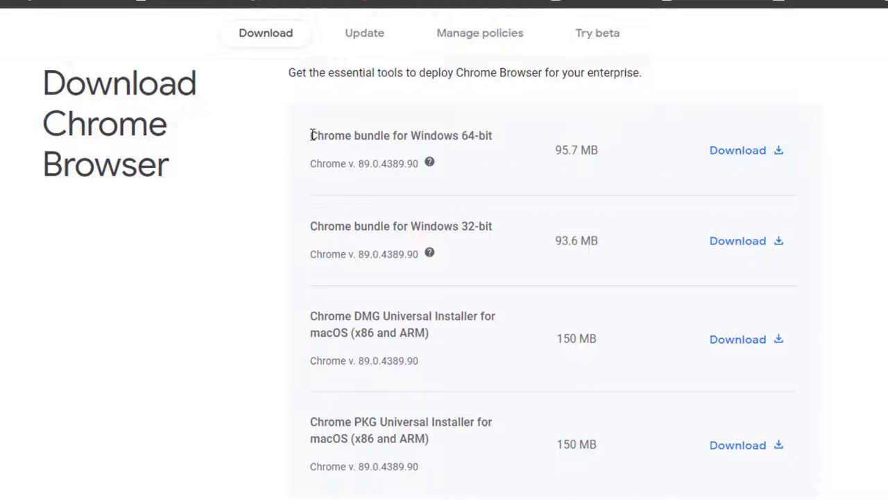
drag(312, 135, 507, 143)
click(648, 119)
- Download the Windows 64-bit Chrome Enterprise bundle zip through IDM and minimize the browser to watch progress
click(746, 154)
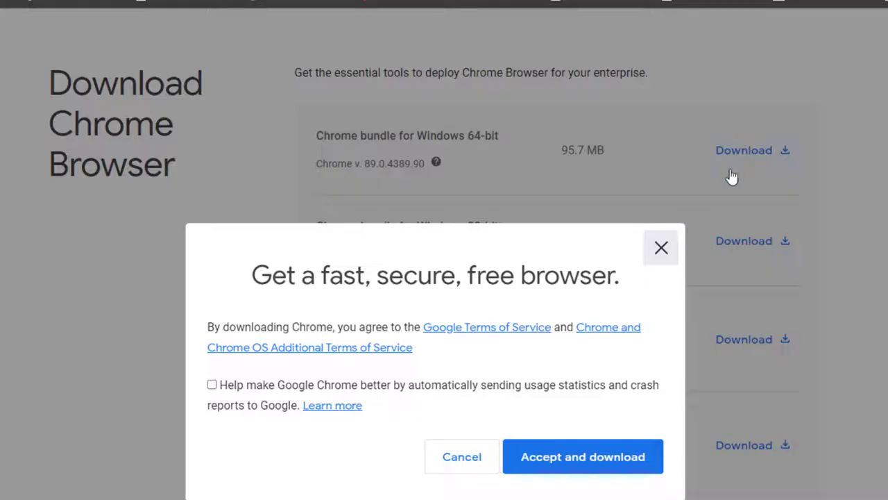
click(567, 471)
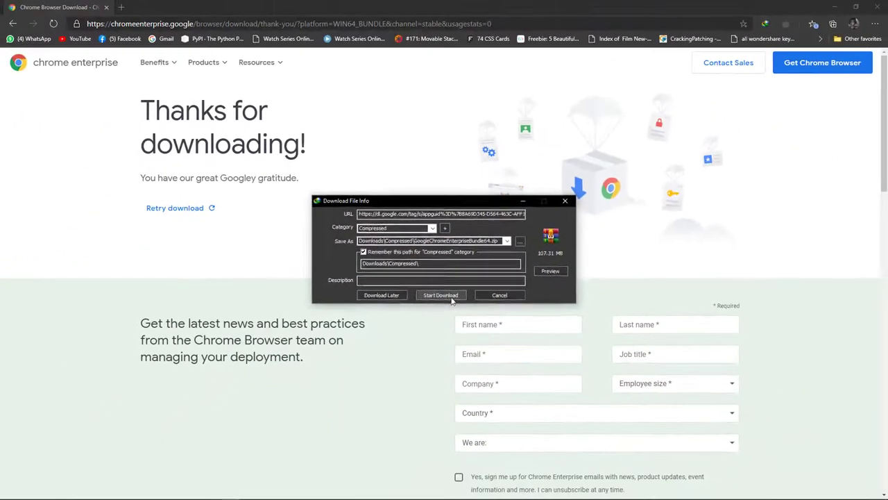
click(440, 295)
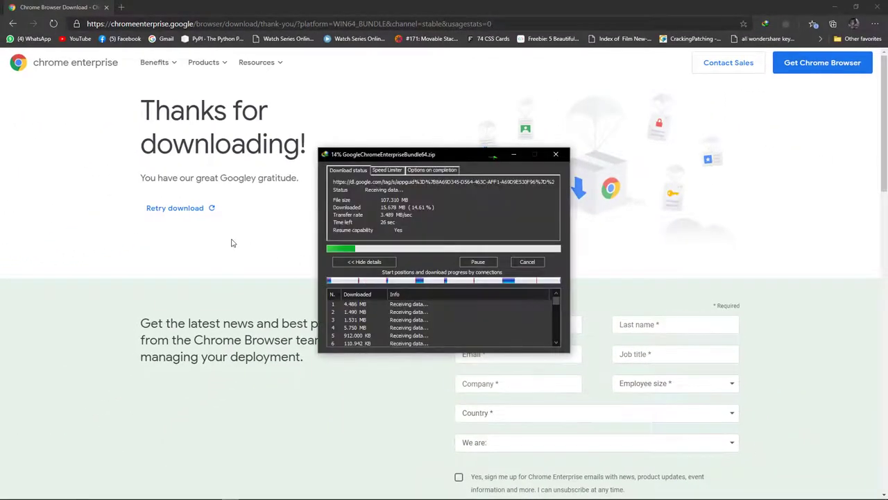
click(232, 243)
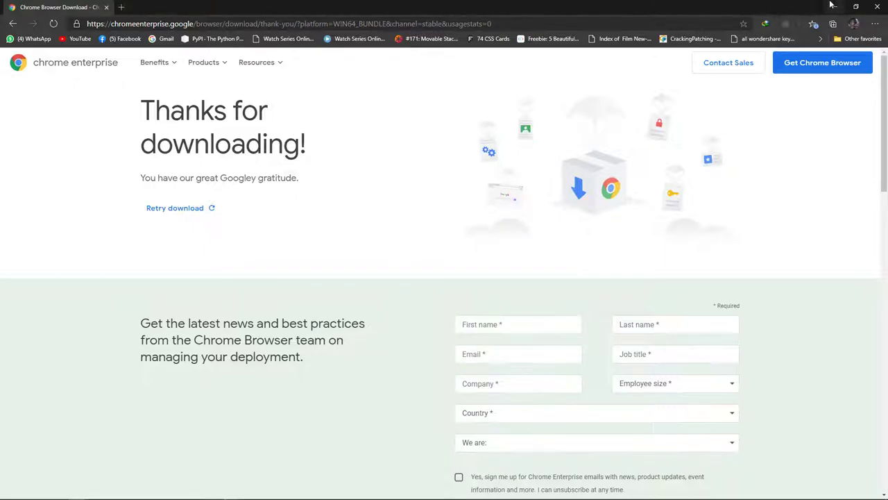
click(835, 6)
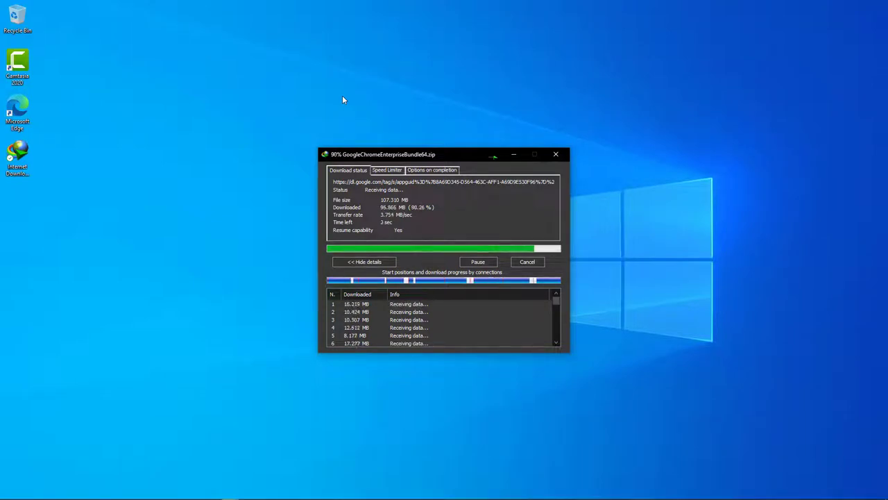
key(alt+Tab)
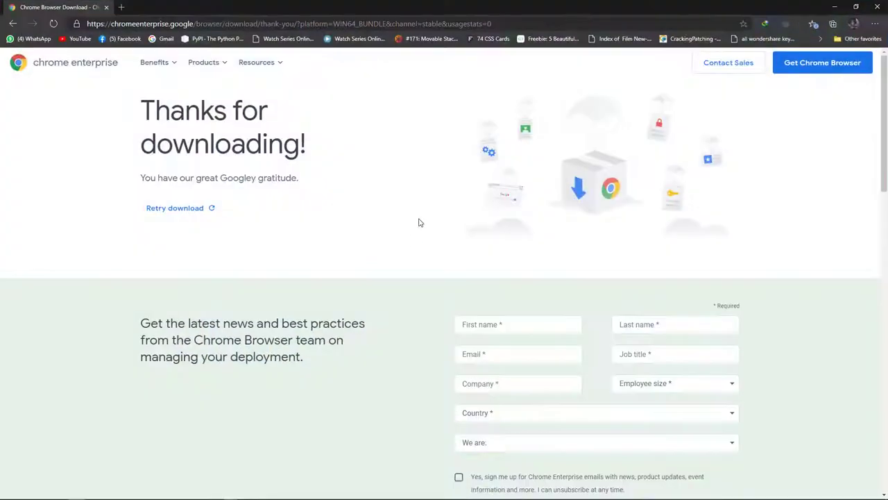
click(834, 6)
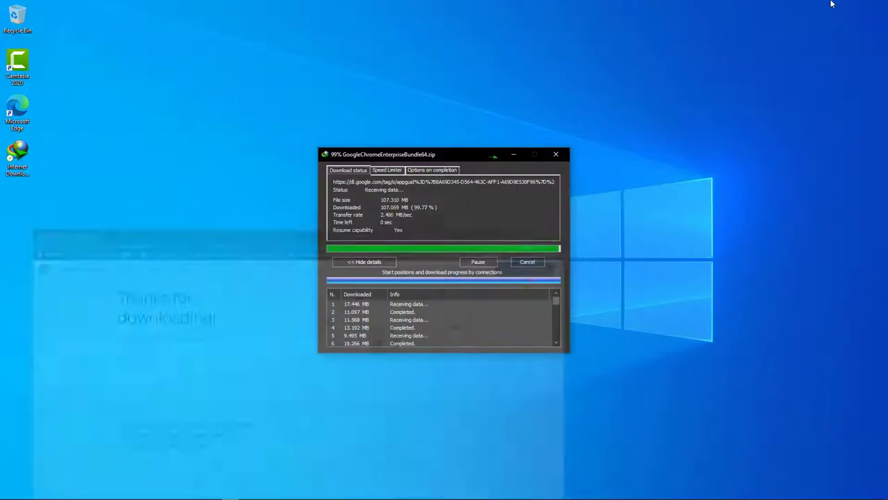
- Open the Compressed downloads folder, extract the Chrome bundle archive and browse the zip's contents
click(472, 282)
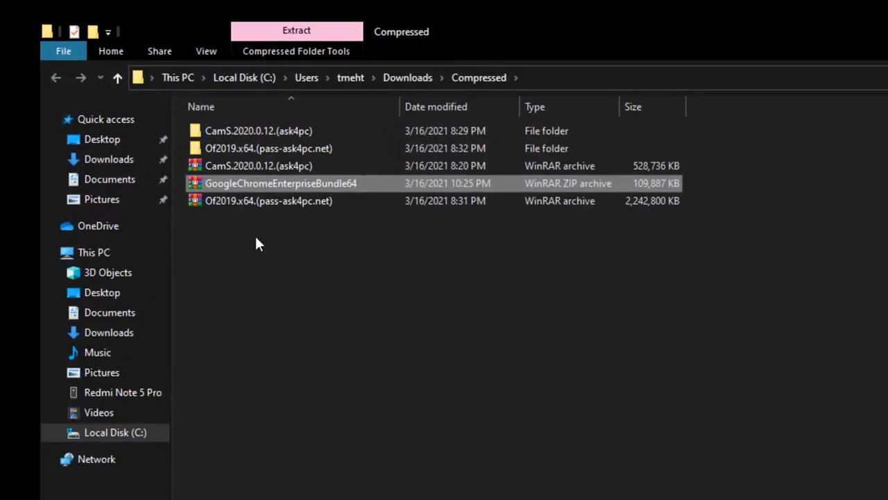
right_click(212, 183)
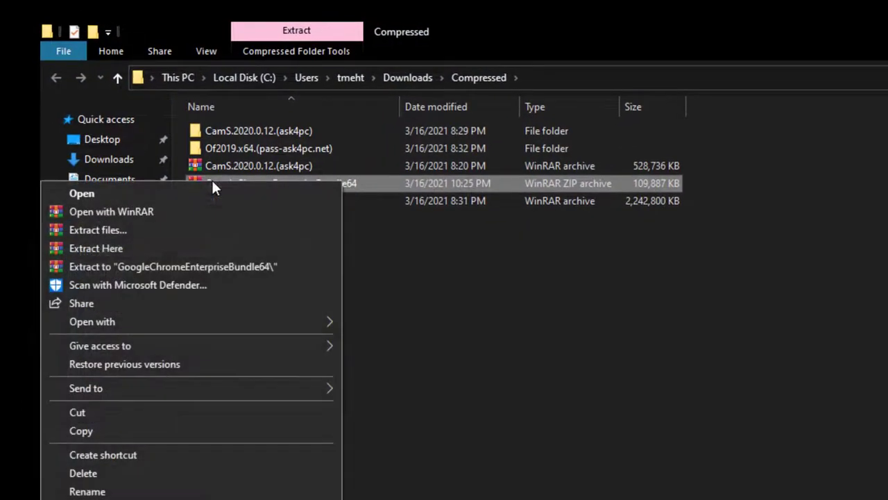
click(223, 264)
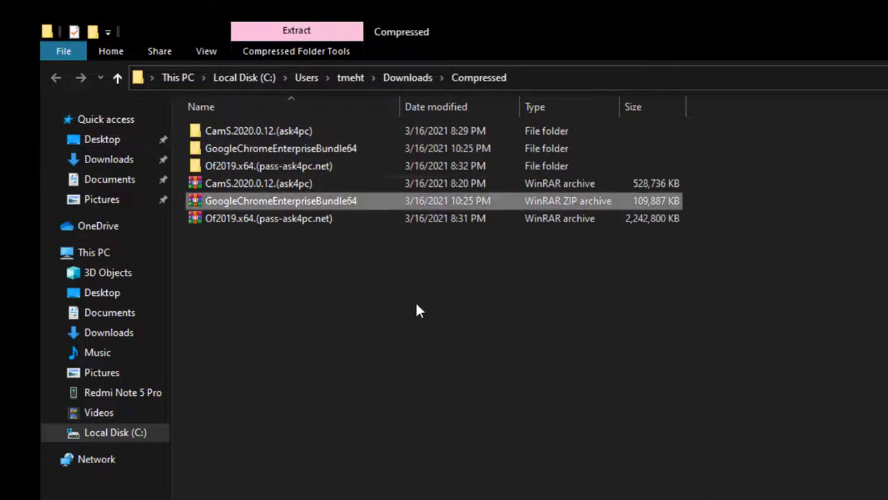
right_click(245, 201)
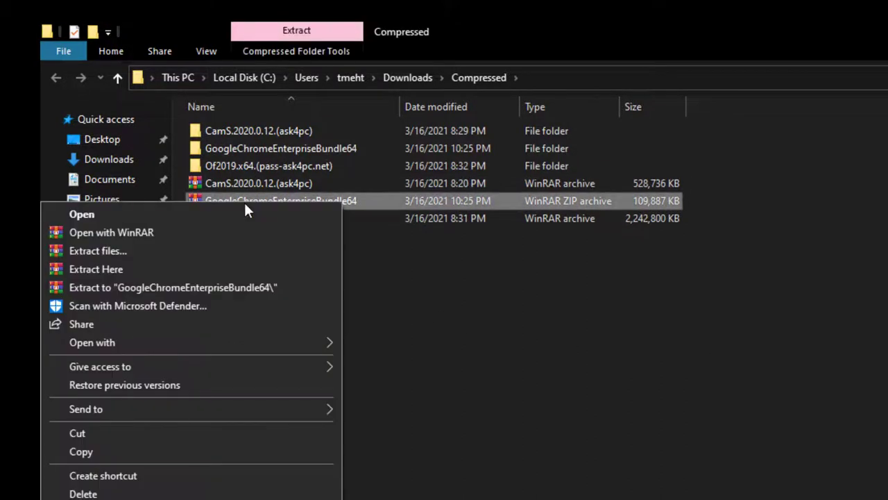
mouse_move(92, 343)
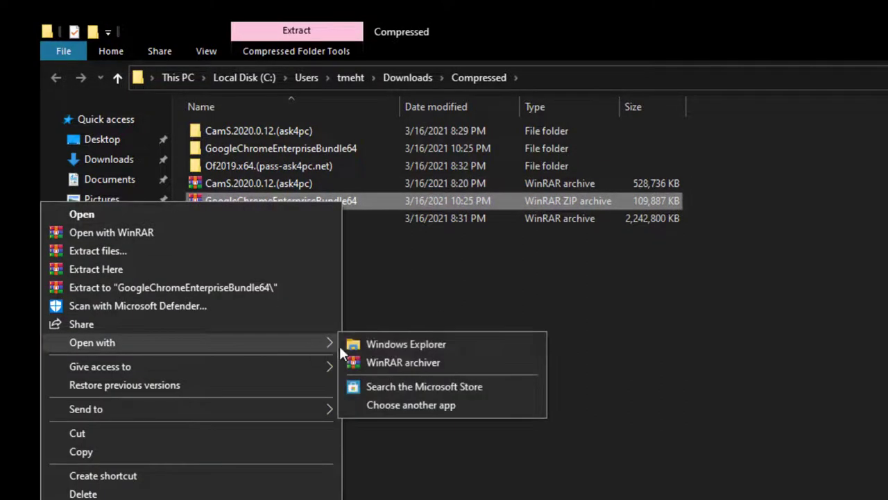
click(407, 347)
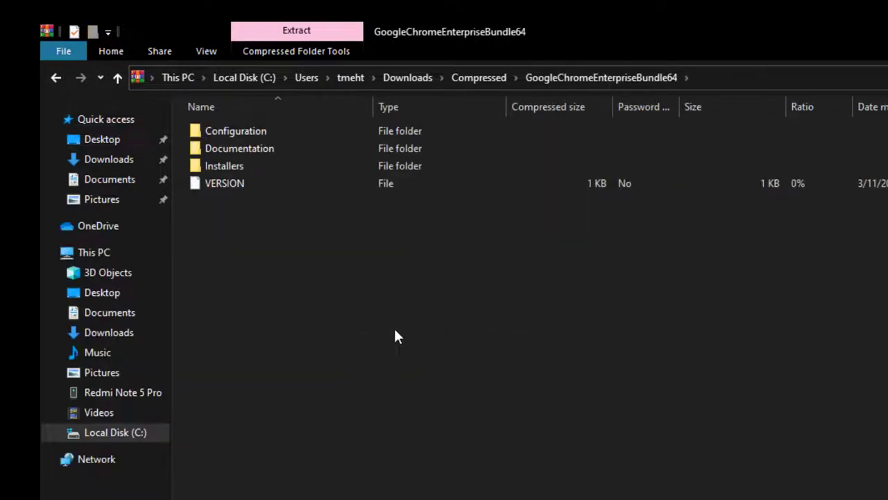
- Open the Installers folder, widen the Name column and select GoogleChromeStandaloneEnterprise64
click(231, 172)
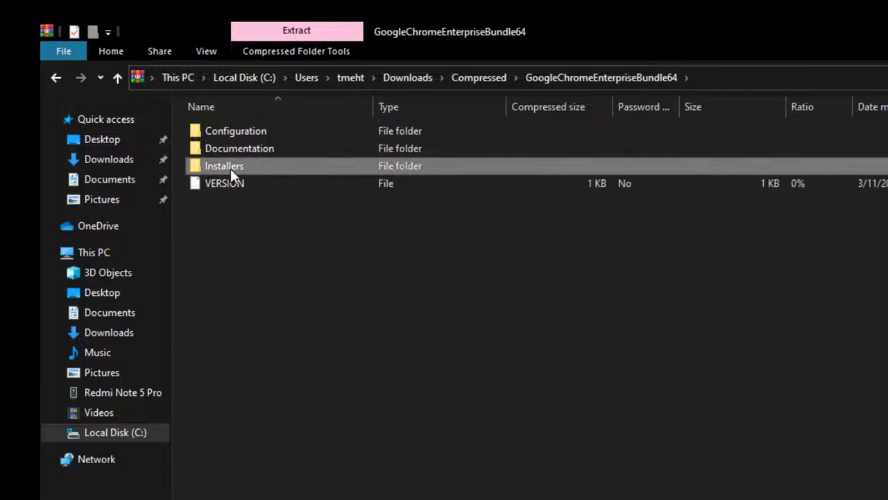
double_click(246, 165)
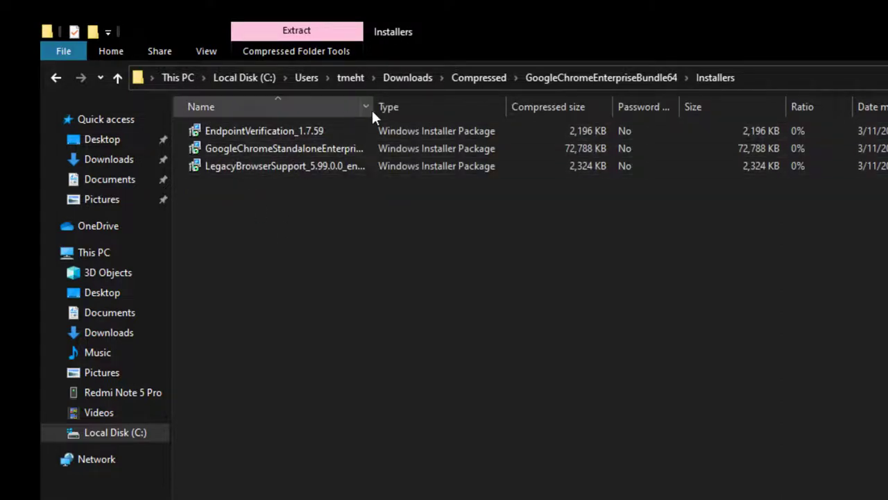
drag(373, 109, 417, 109)
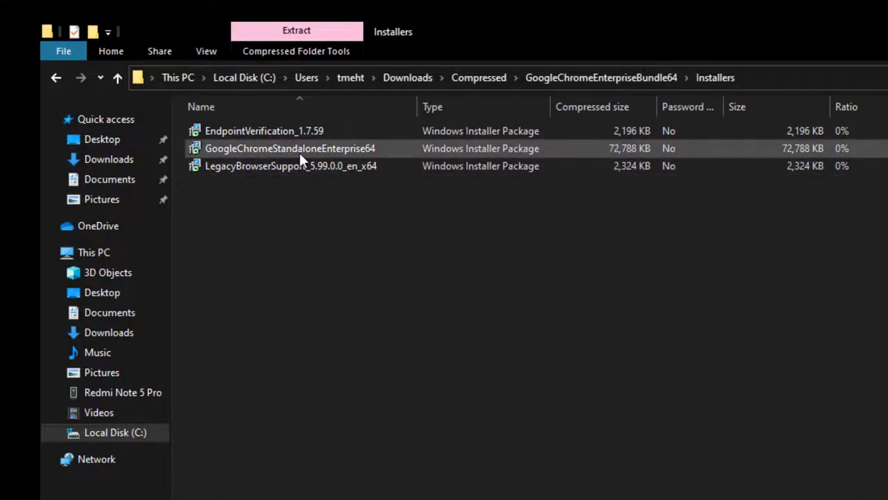
click(299, 153)
click(286, 172)
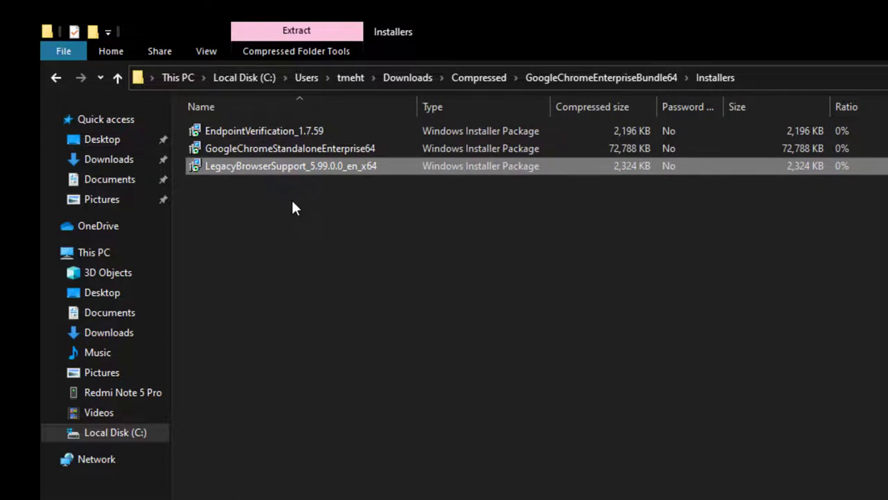
click(317, 149)
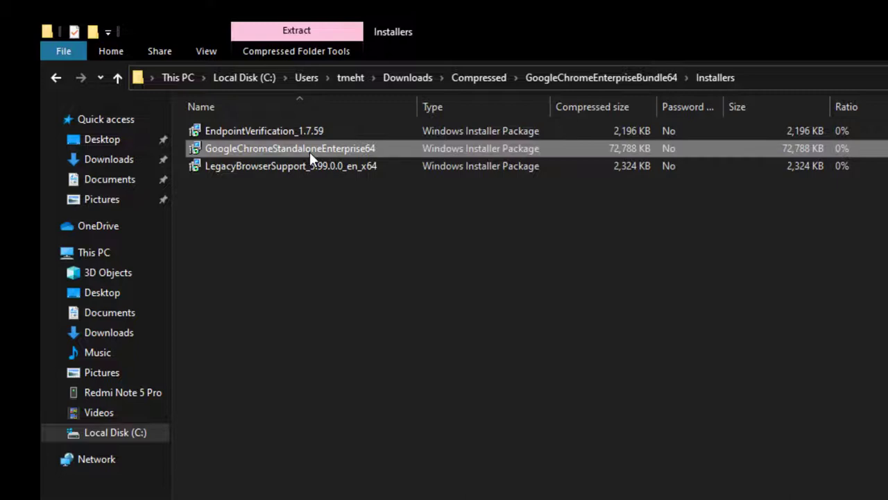
- Run the GoogleChromeStandaloneEnterprise64 installer and let Windows Installer finish configuring Google Chrome
right_click(309, 152)
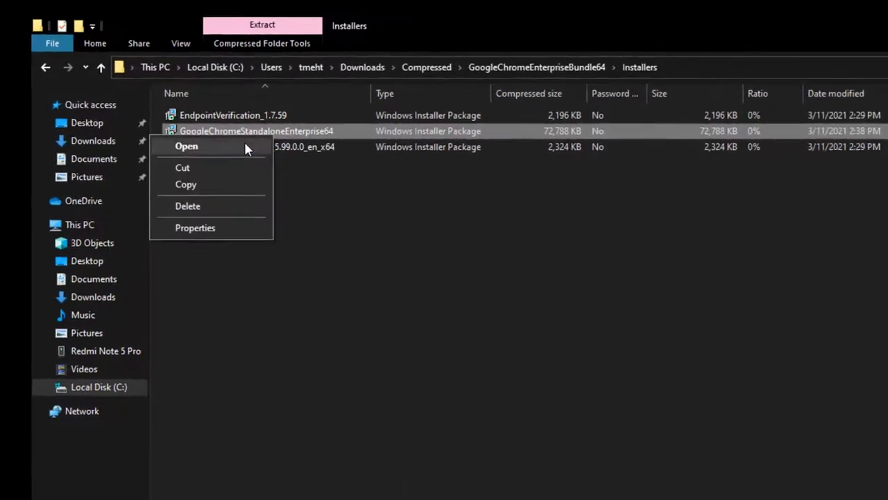
click(131, 78)
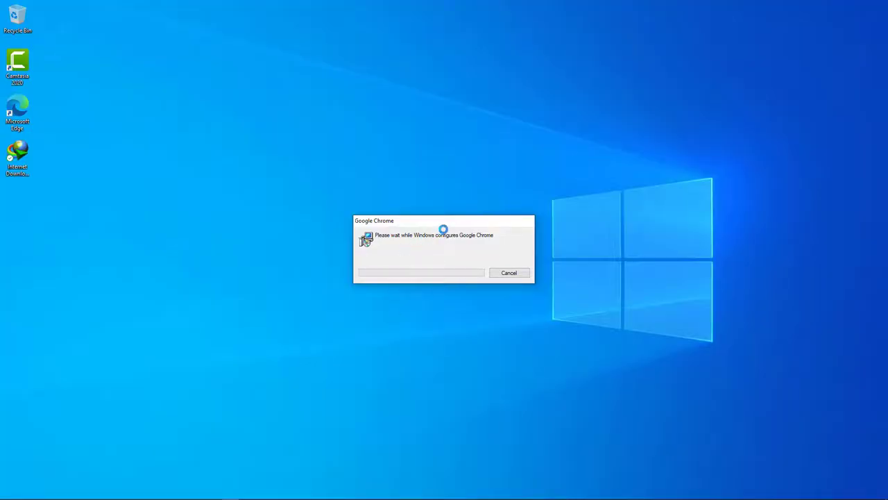
drag(442, 223, 443, 184)
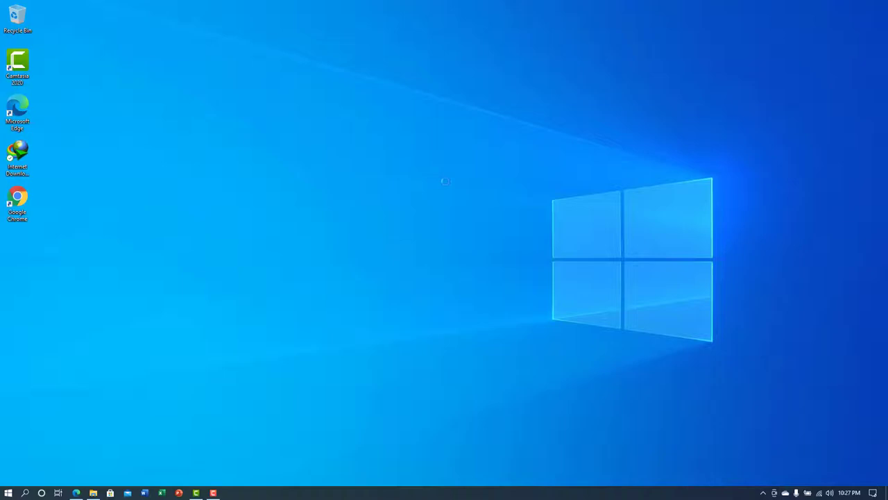
- Pin Google Chrome to Start and to the taskbar from the Start menu app list
key(super)
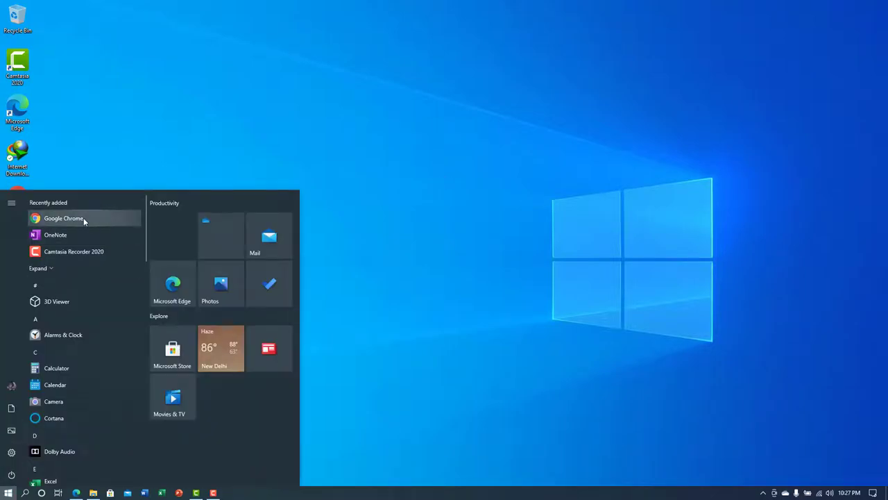
right_click(84, 217)
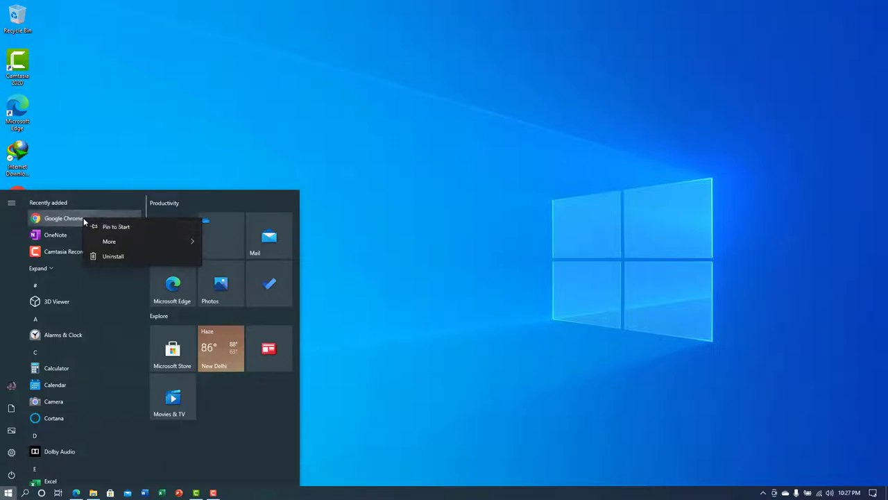
click(121, 229)
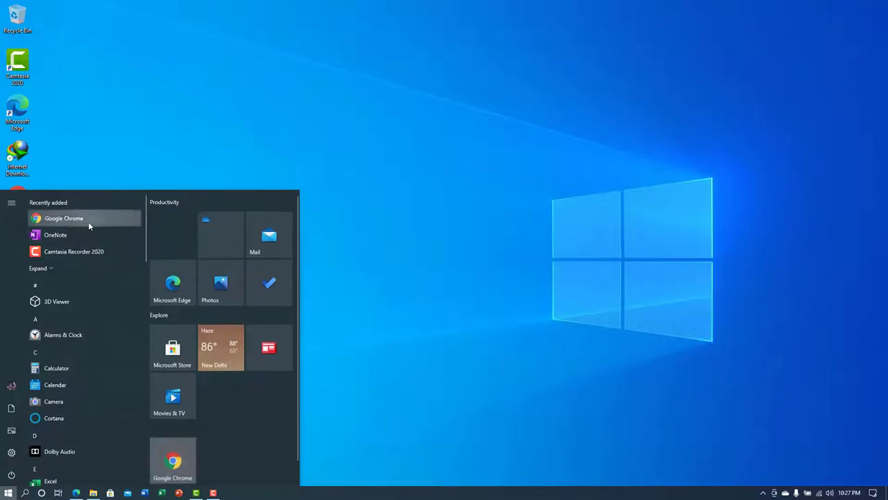
right_click(89, 221)
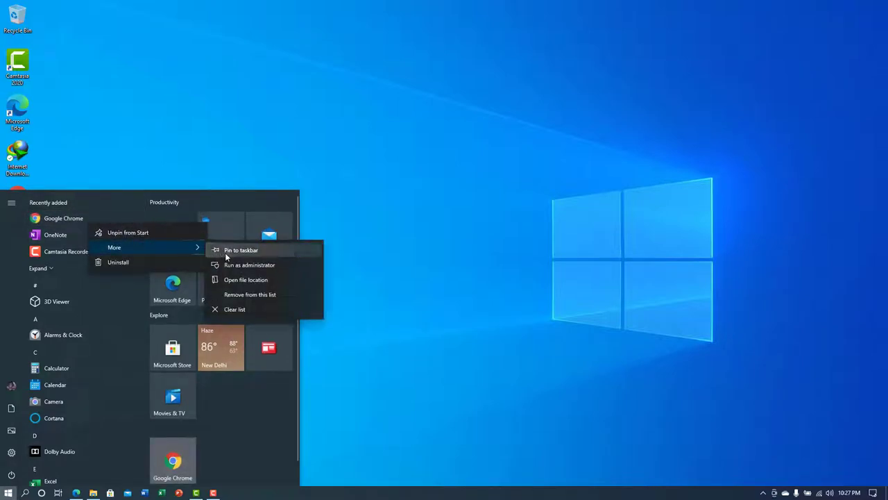
click(225, 253)
click(447, 286)
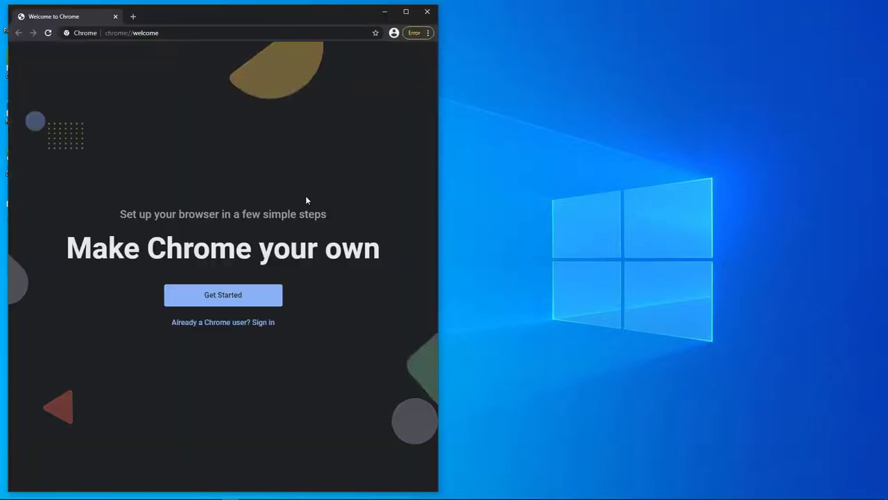
- Maximize Chrome and enable the newly added IDM Integration Module extension
click(407, 13)
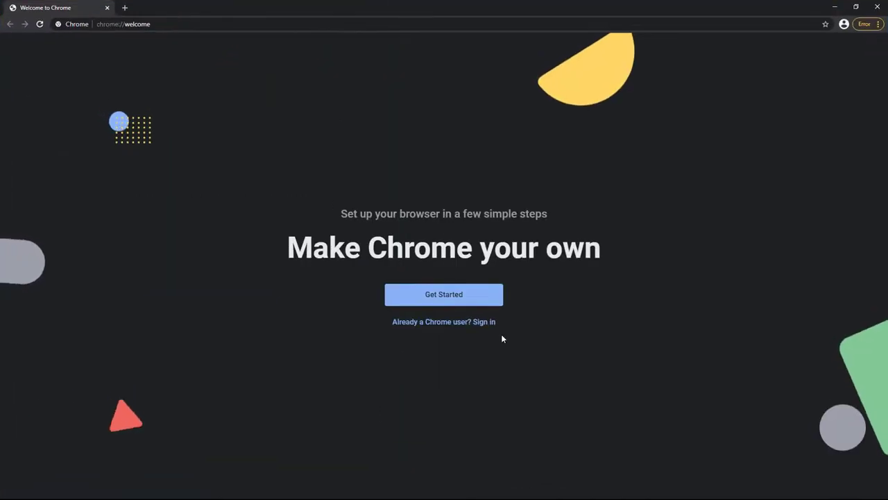
click(864, 23)
click(858, 41)
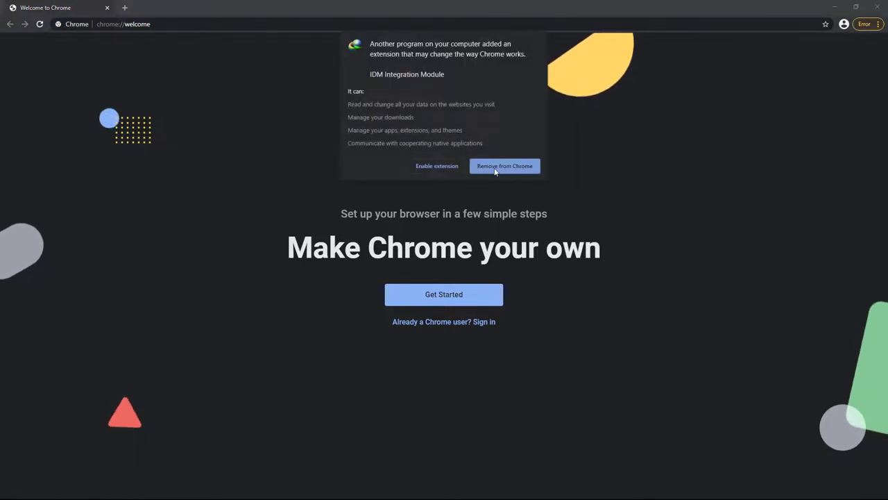
click(432, 165)
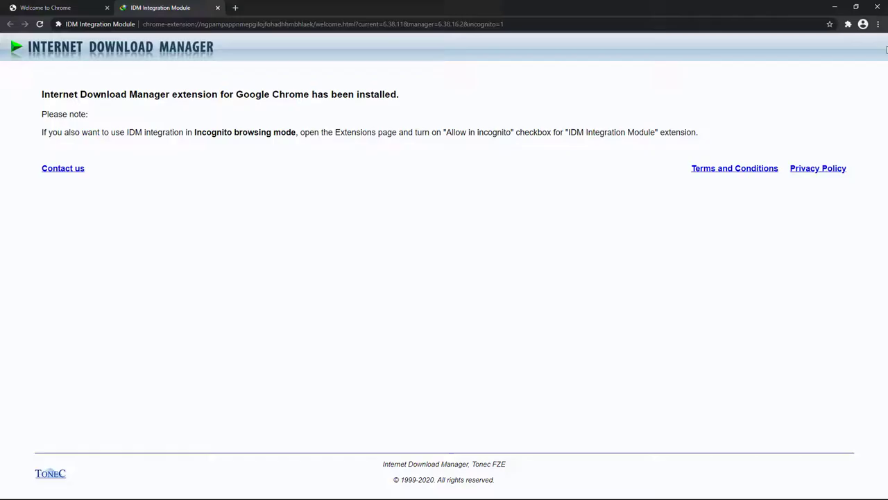
- Open Chrome's Settings page and scroll down through its options
click(879, 24)
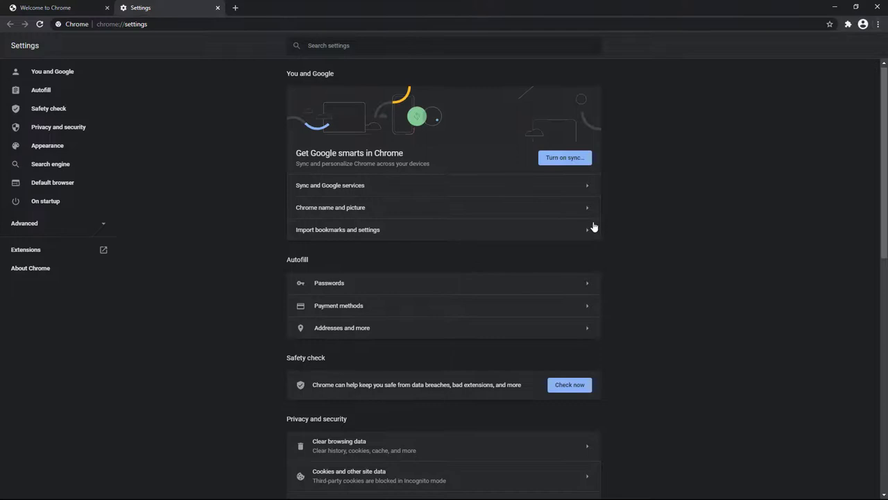
scroll(593, 224, down, 2)
scroll(594, 222, down, 2)
scroll(595, 221, down, 2)
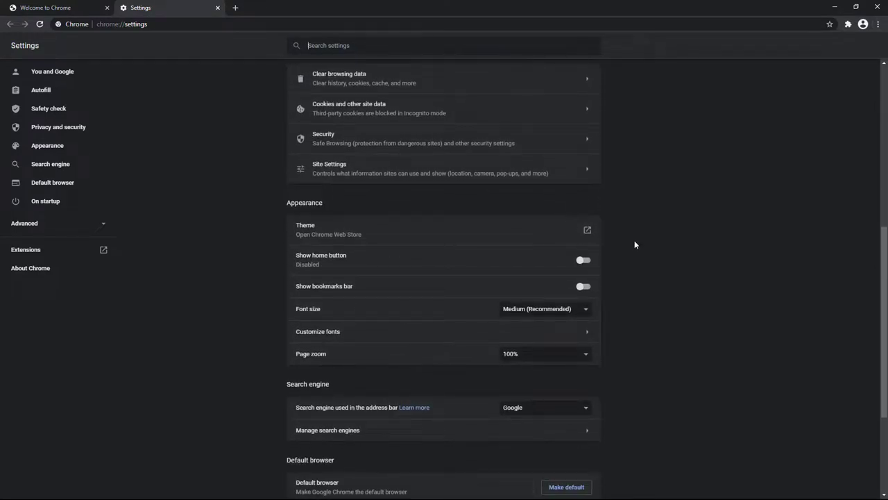
scroll(634, 240, down, 2)
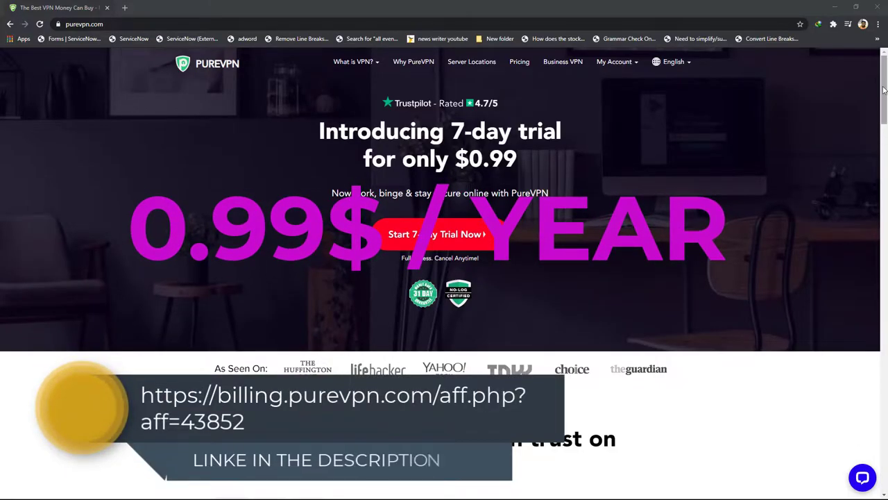
drag(884, 89, 884, 147)
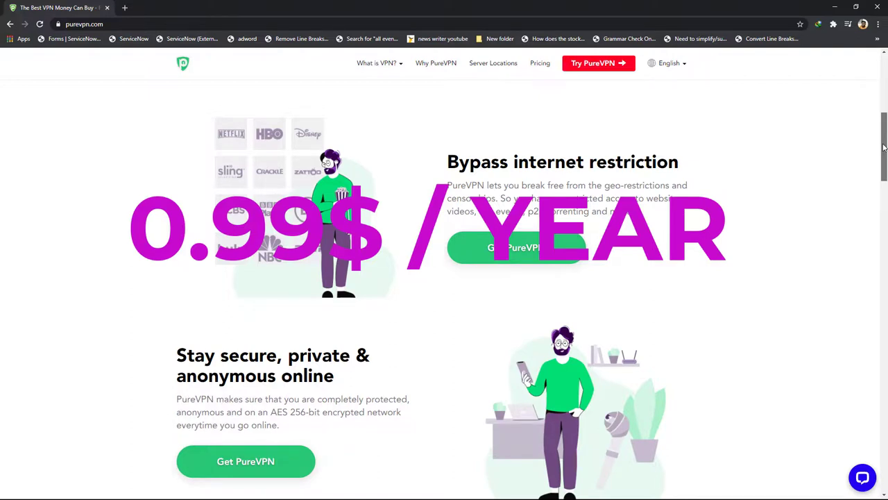
- Scroll the Chrome Settings page to the search engine, default browser and startup options
scroll(884, 147, down, 2)
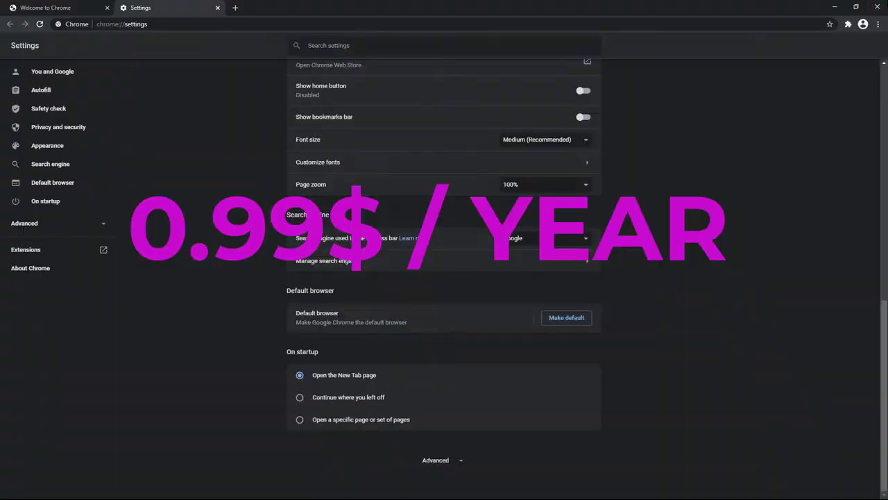